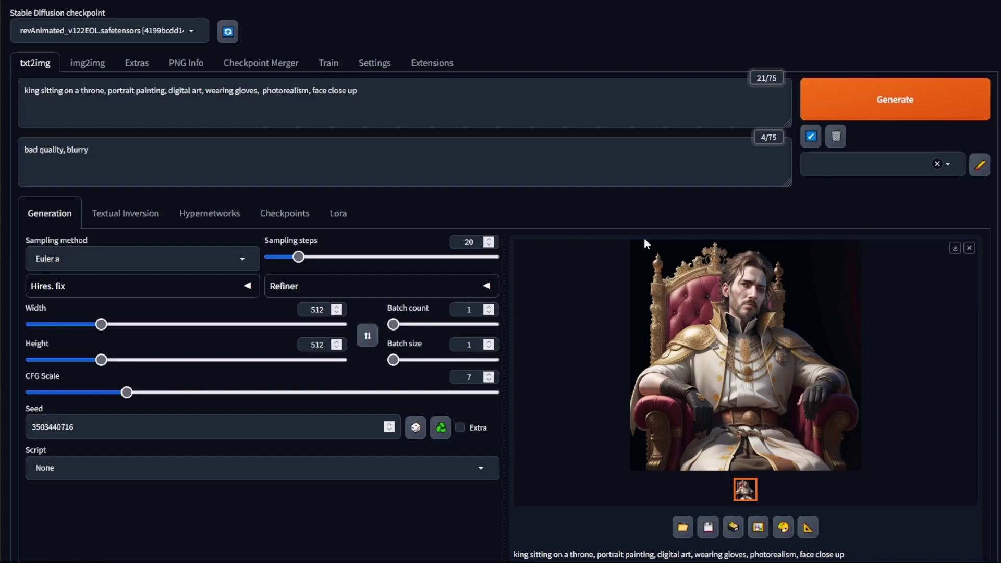
Step: Send the generated king image to Extras and set it to scale by a factor of 2
left_click(808, 528)
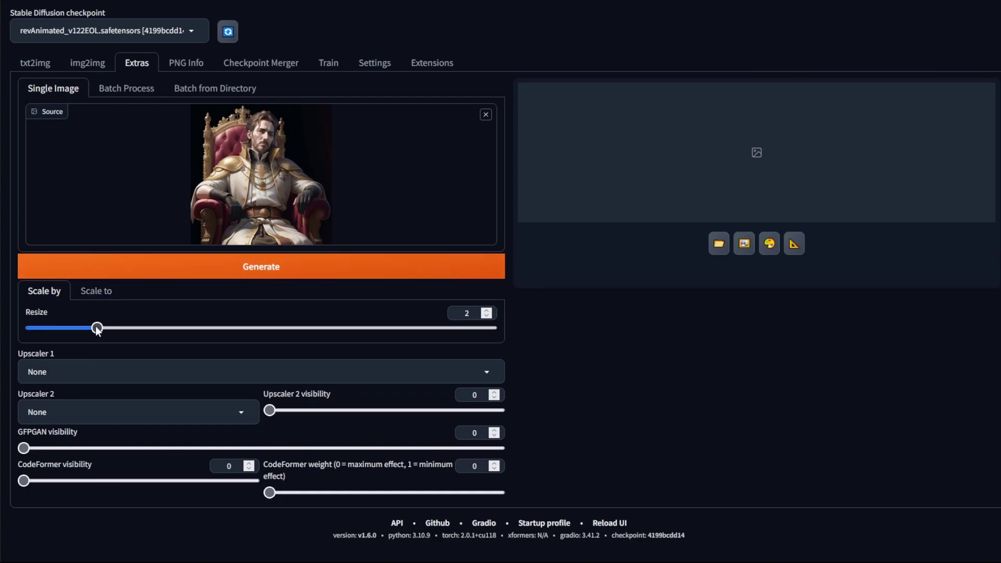
mouse_move(95, 326)
left_mouse_down()
mouse_move(218, 327)
mouse_move(85, 330)
mouse_move(97, 330)
left_mouse_up()
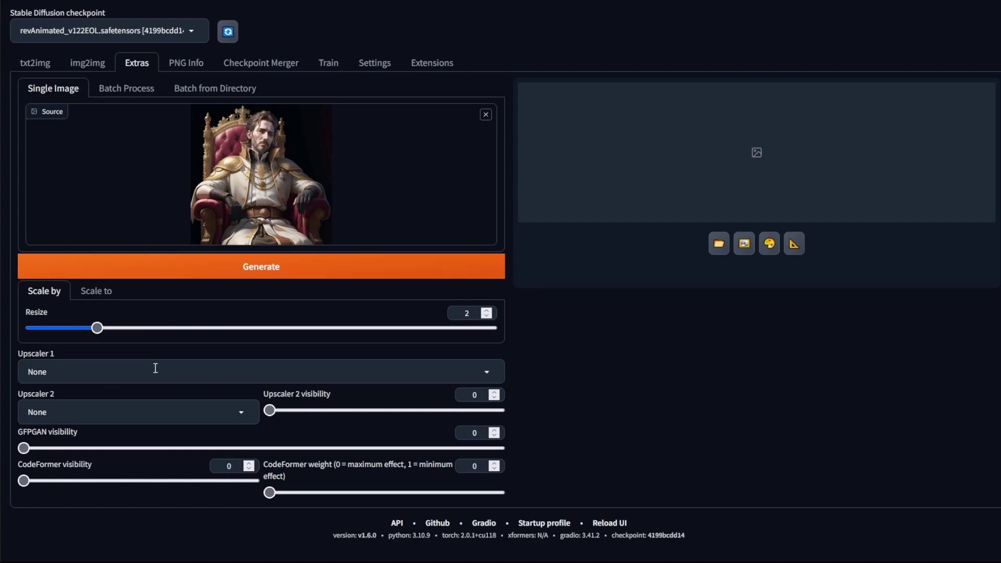
left_click(92, 296)
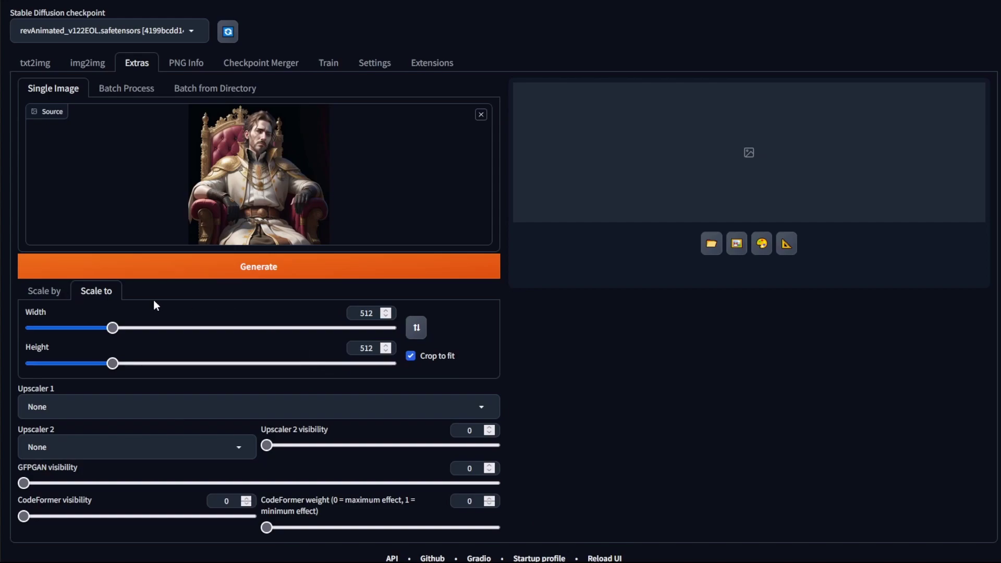
left_click(56, 294)
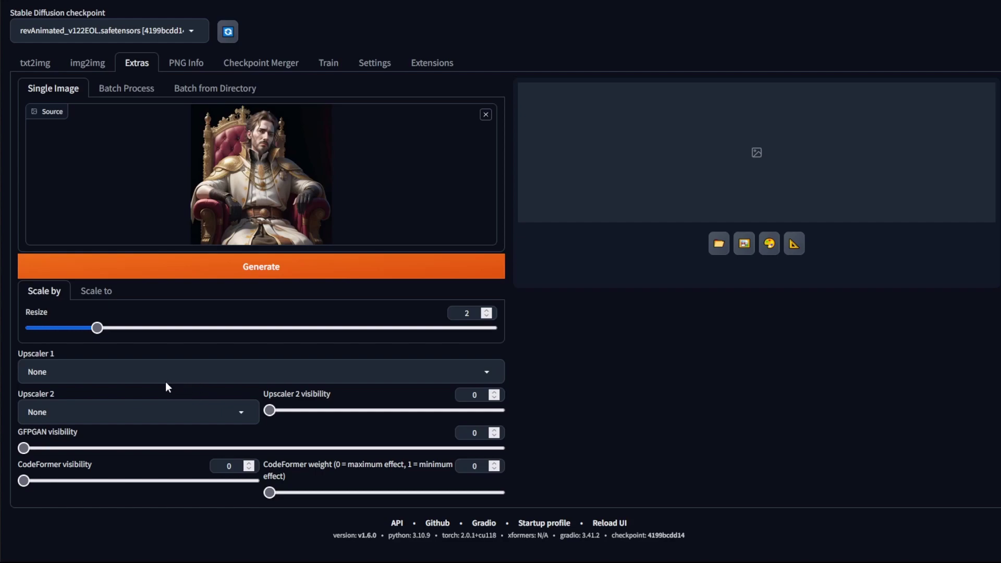
left_click(485, 371)
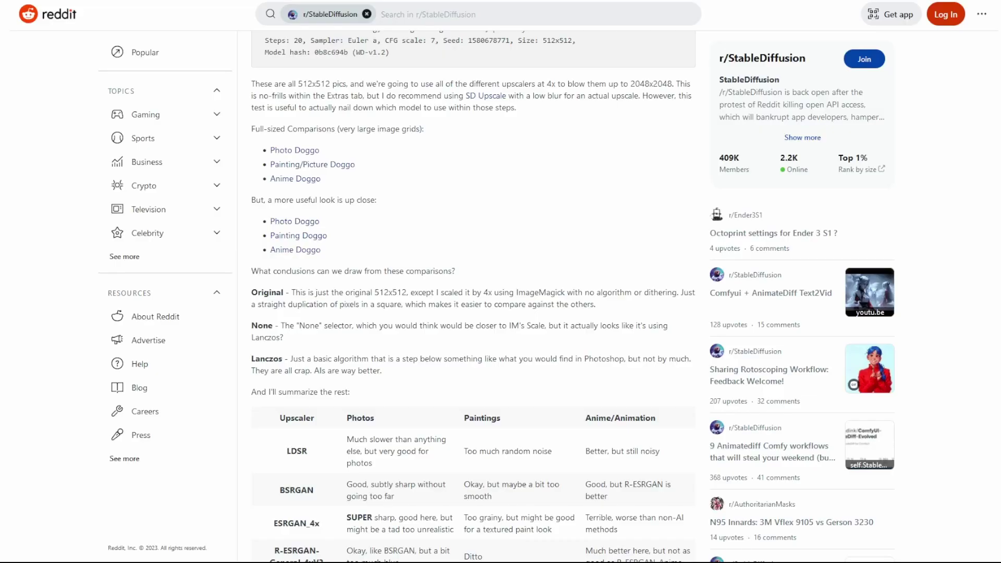
Step: Switch to the Reddit post comparing upscalers and examine its test images and settings
scroll(509, 448, "up", 7)
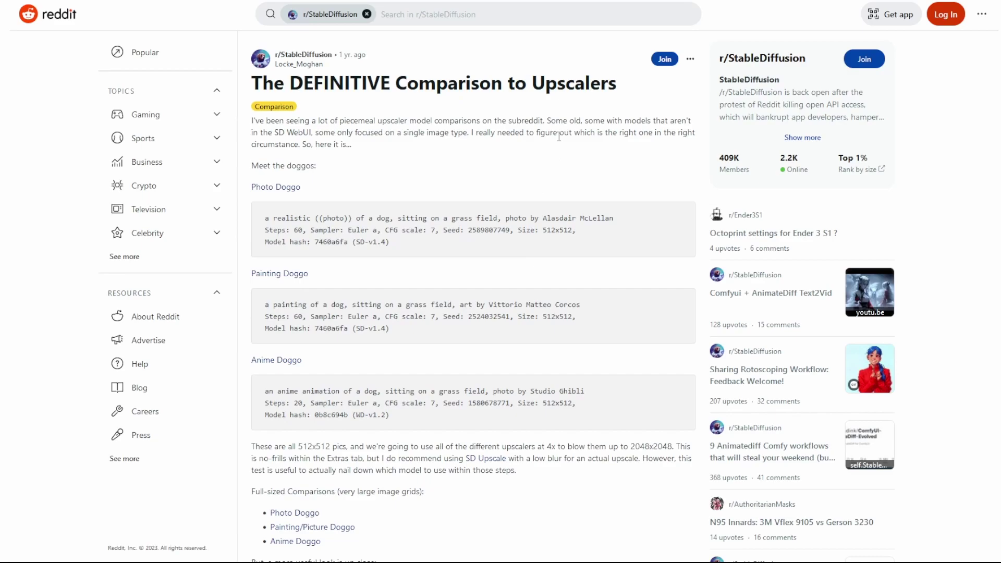
scroll(545, 151, "down", 6)
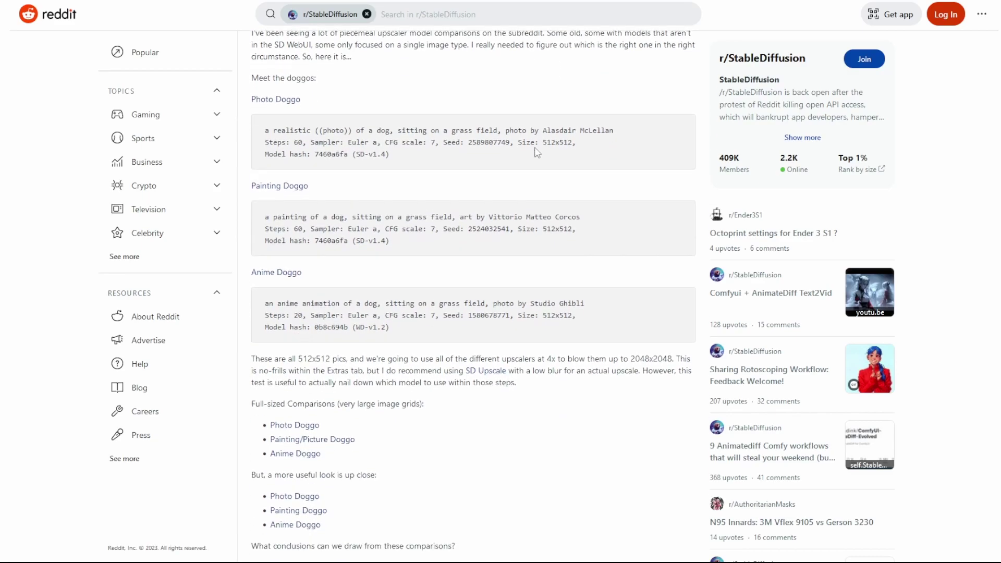
scroll(550, 251, "down", 6)
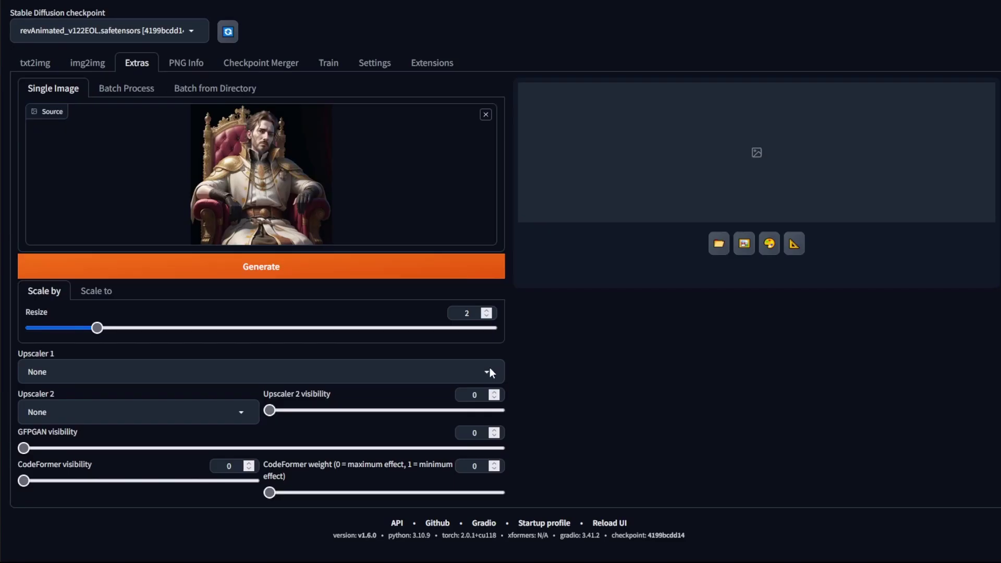
Step: Upscale the image with ESRGAN_4x as Upscaler 1
left_click(489, 370)
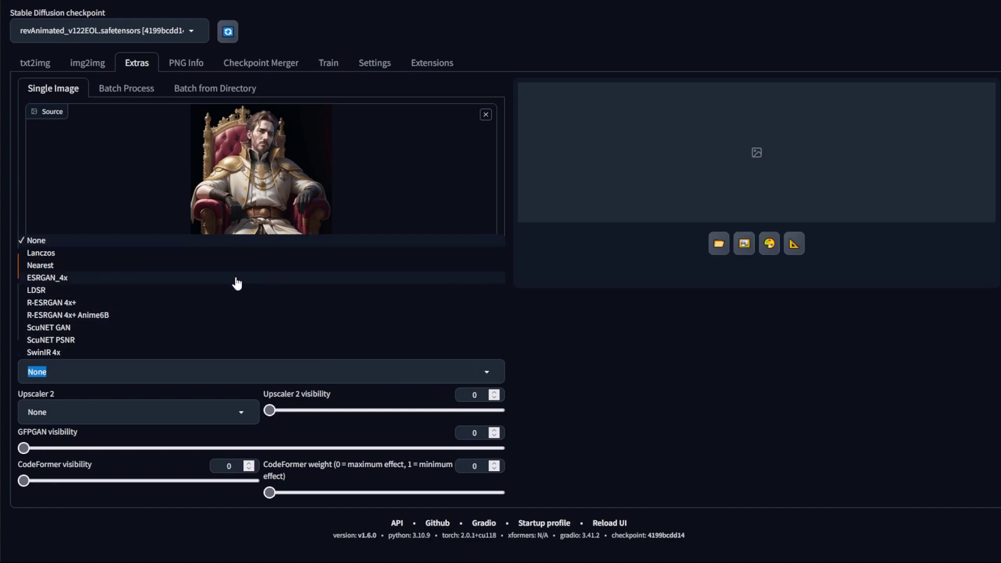
left_click(78, 281)
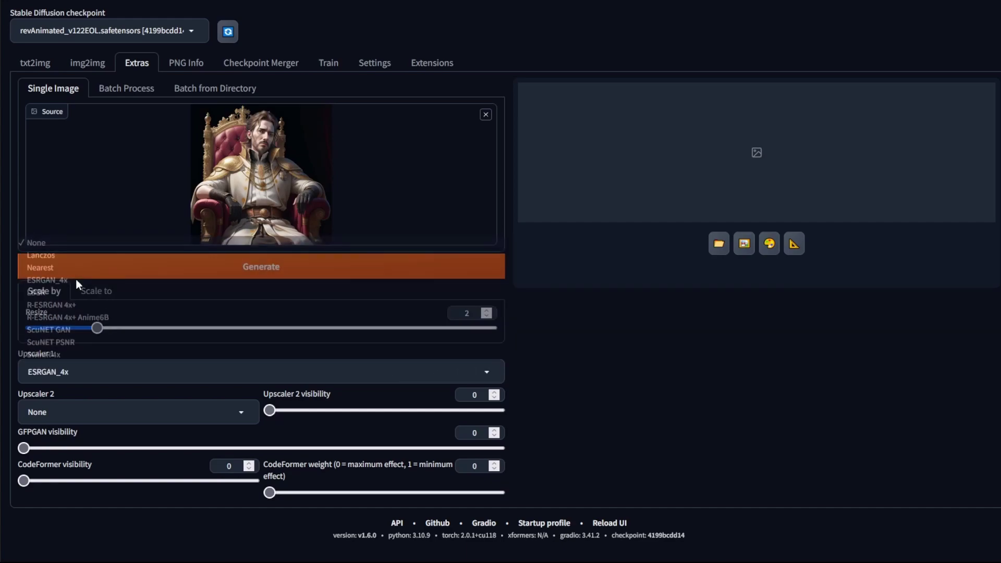
left_click(304, 275)
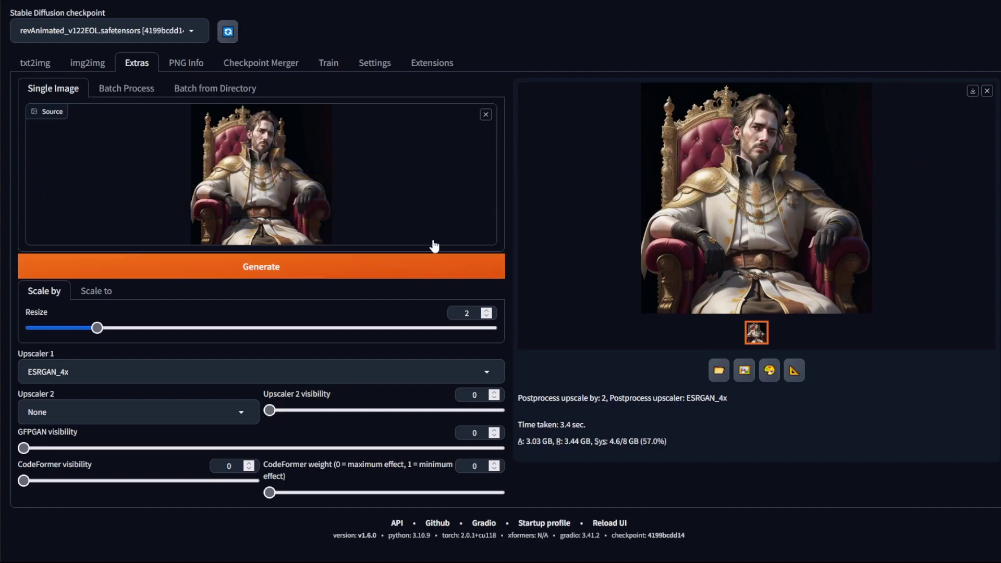
Step: Open the upscaled result and the source image in new tabs and compare them at full size
right_click(710, 203)
left_click(724, 213)
right_click(290, 178)
left_click(308, 188)
key("ctrl+Tab")
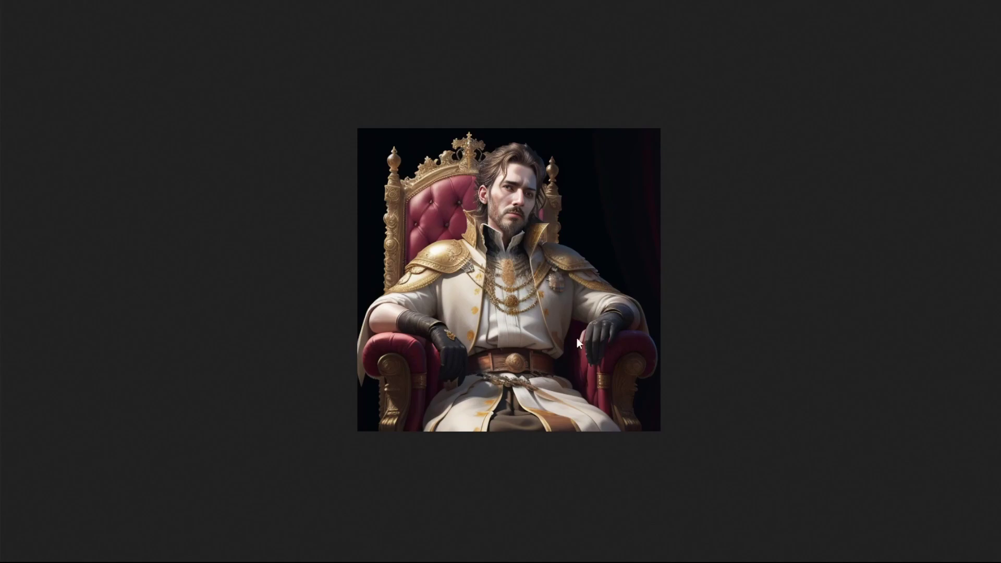
left_click(630, 374)
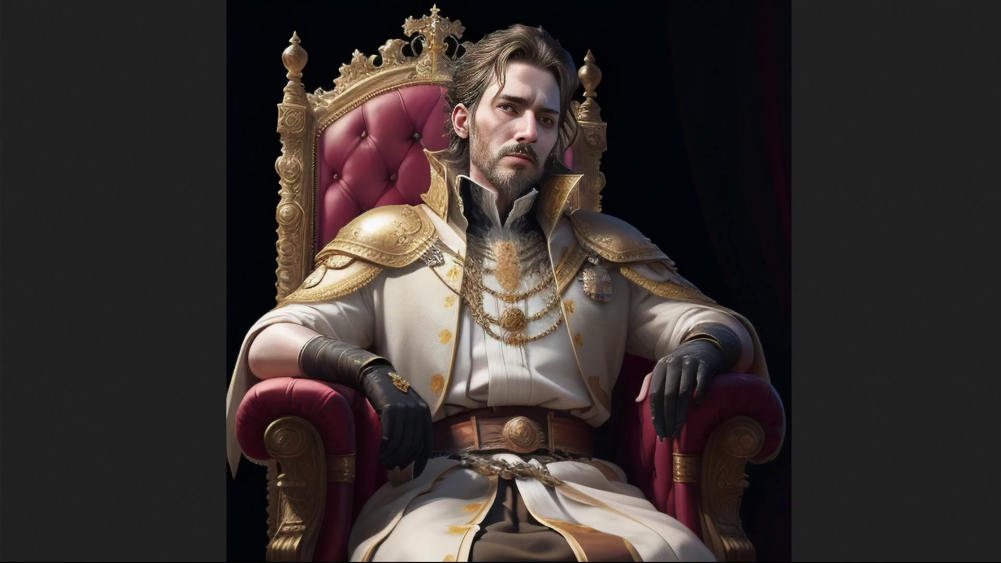
key("Escape")
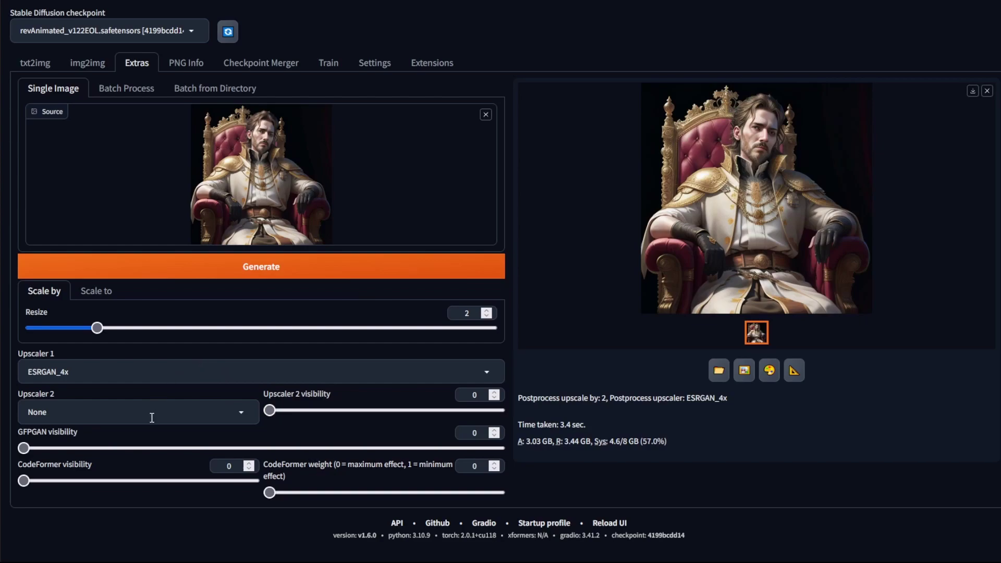
Step: Set Upscaler 2 to Nearest with visibility 1 and generate the upscale again
left_click(238, 415)
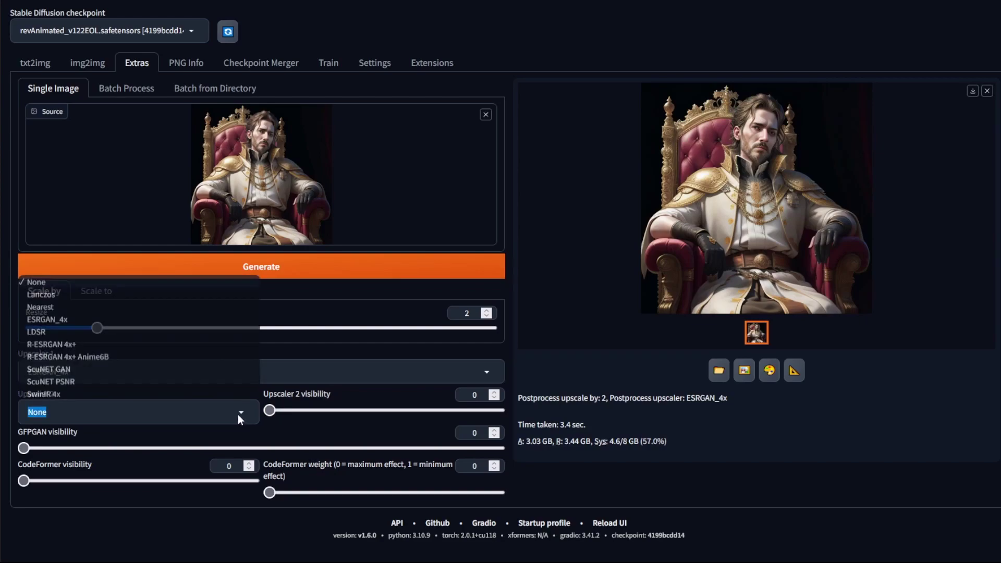
left_click(90, 305)
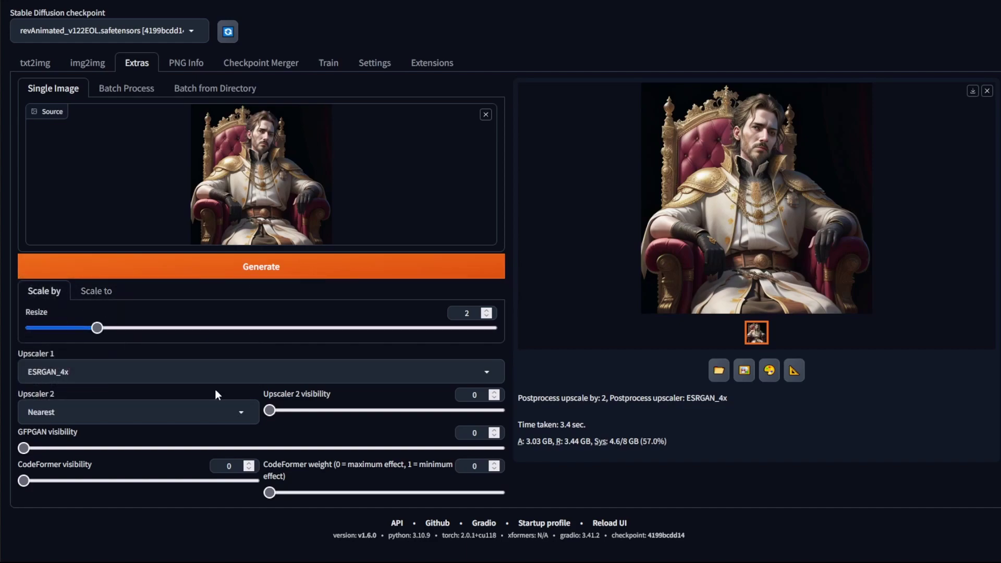
left_click_drag(269, 410, 612, 374)
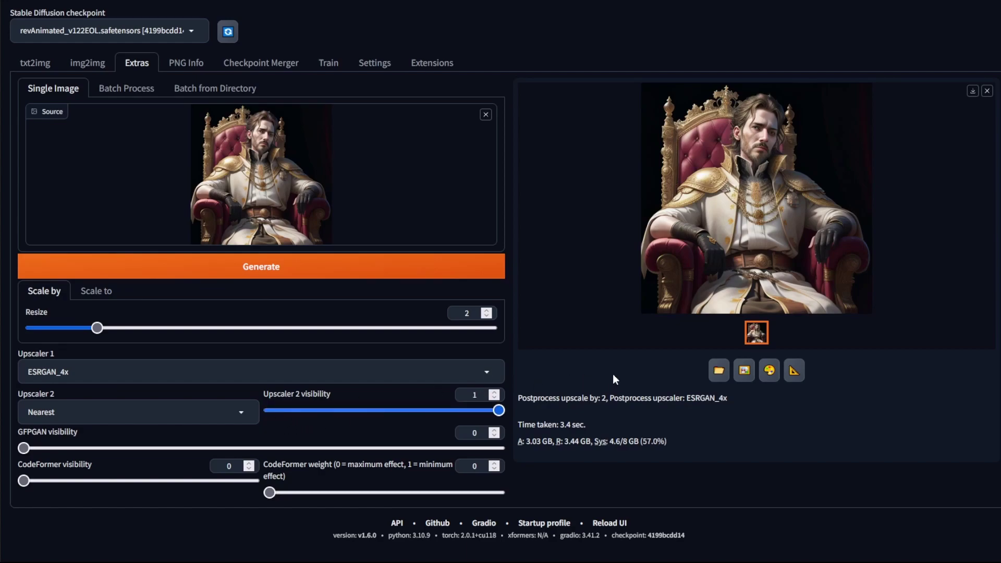
left_click(466, 283)
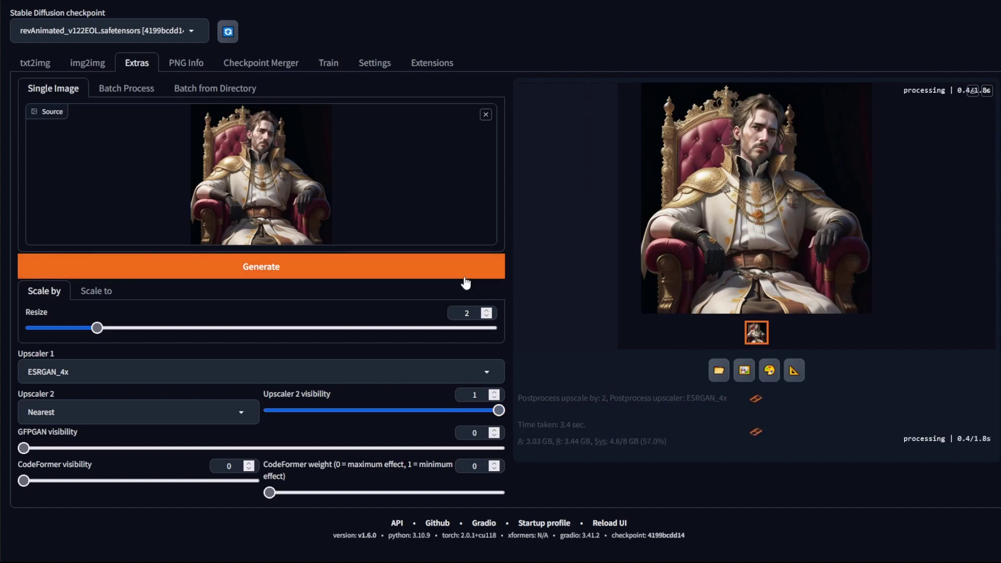
Step: Open the two-upscaler result in a new tab and compare its face and throne detail with the earlier upscale
right_click(673, 170)
left_click(689, 180)
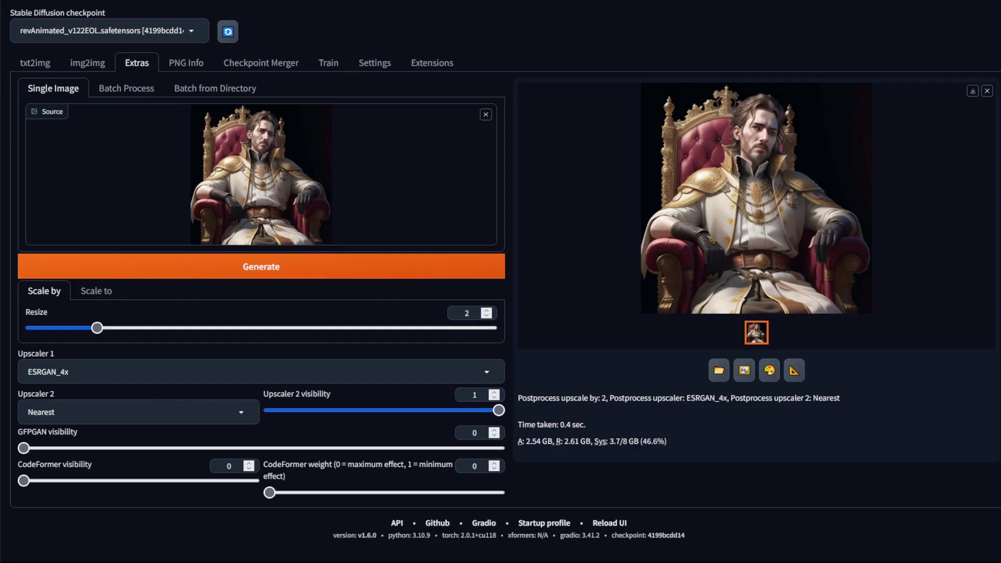
key("ctrl+Tab")
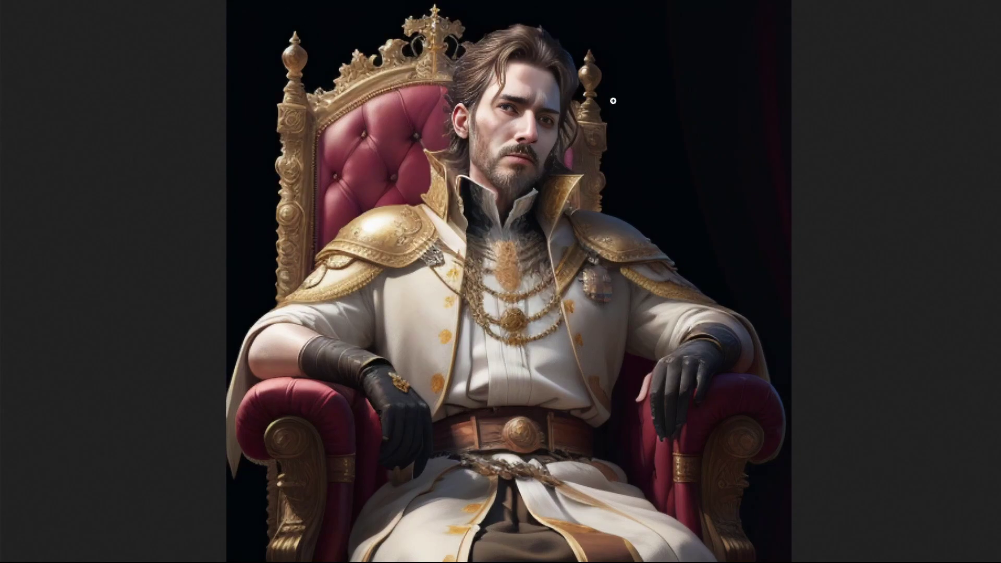
left_click(537, 133)
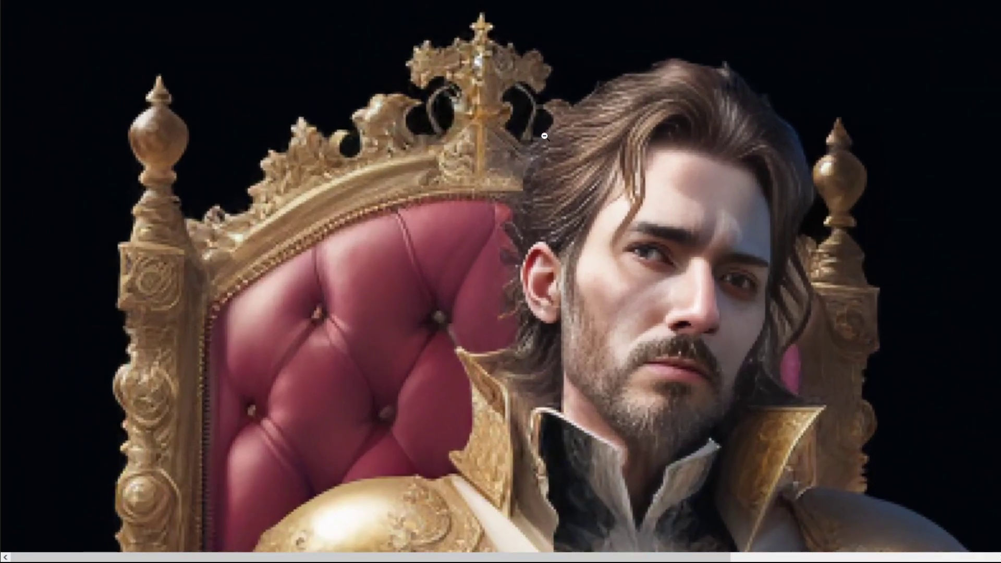
left_click(540, 16)
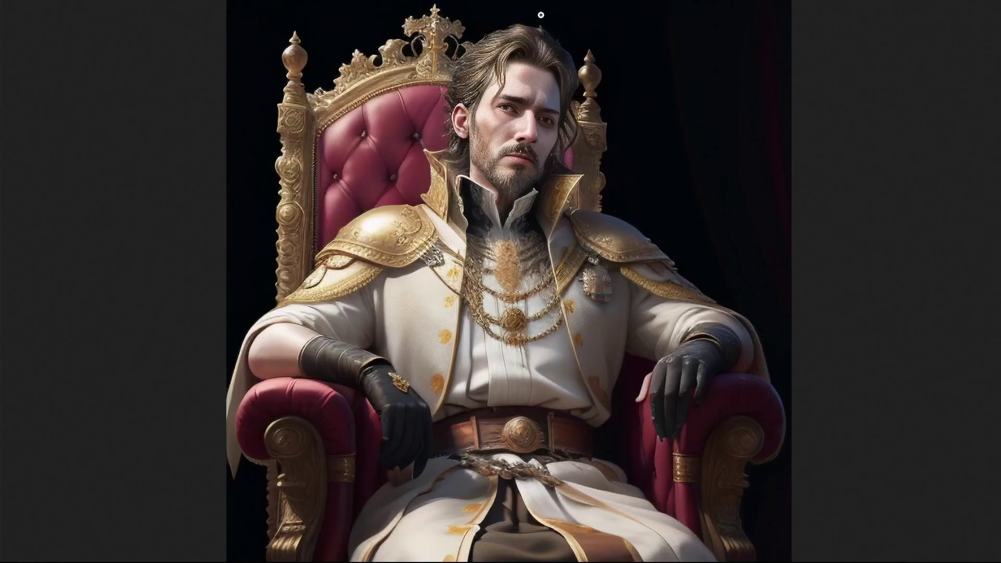
left_click(511, 94)
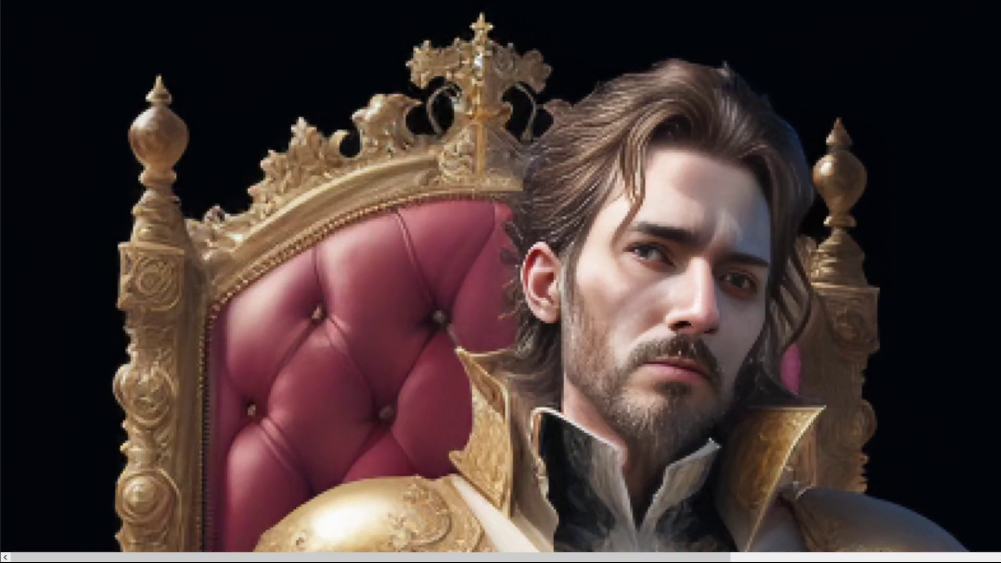
left_click(11, 146)
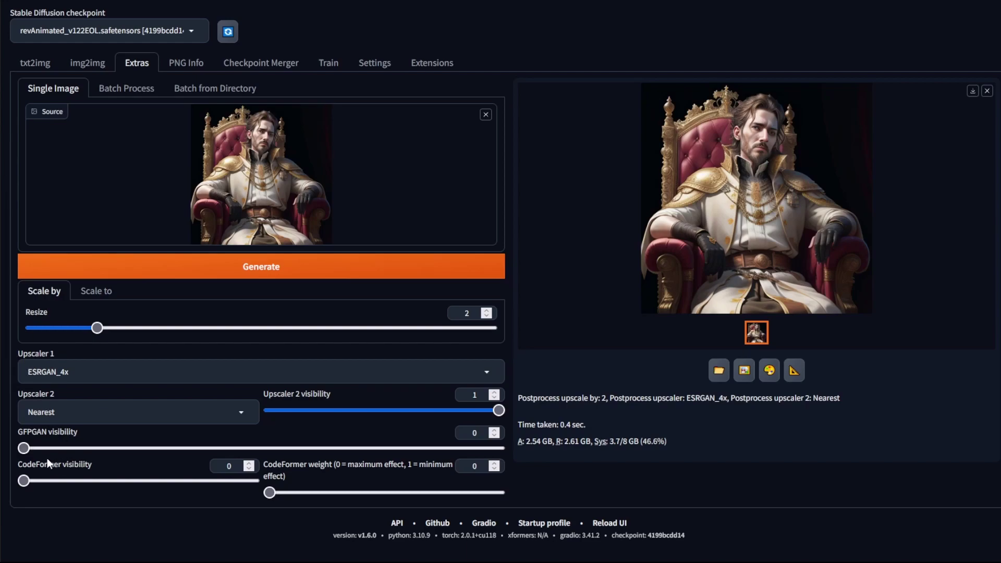
Step: Set GFPGAN visibility and CodeFormer visibility to 1 and generate the face-restored upscale
left_click(25, 450)
left_click_drag(26, 453, 596, 426)
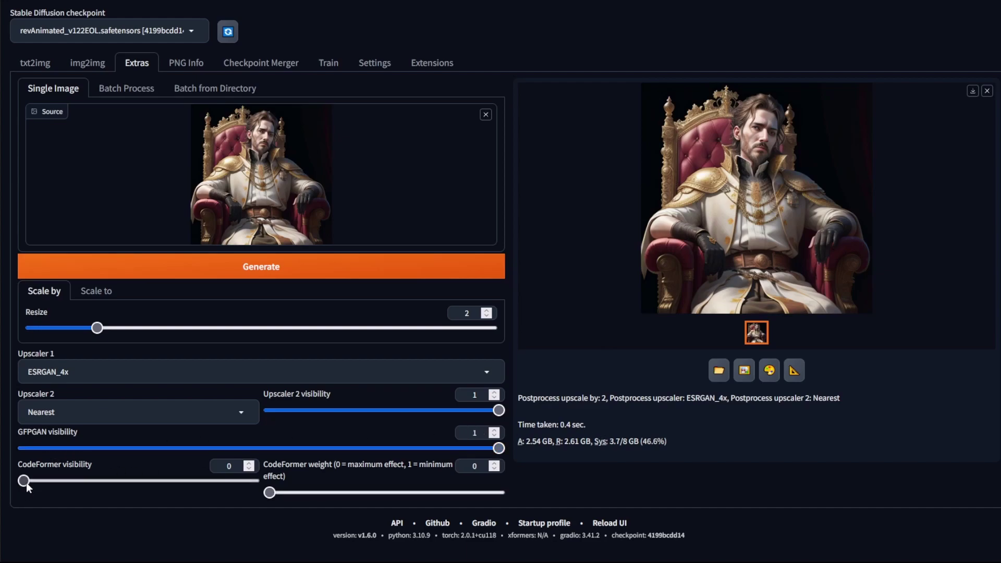
left_click_drag(24, 481, 267, 482)
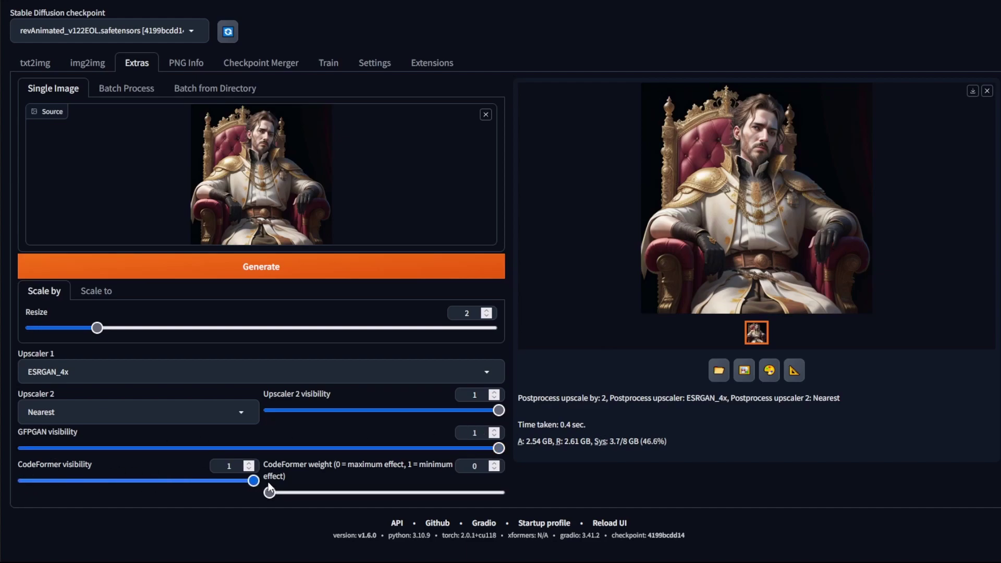
left_click(383, 266)
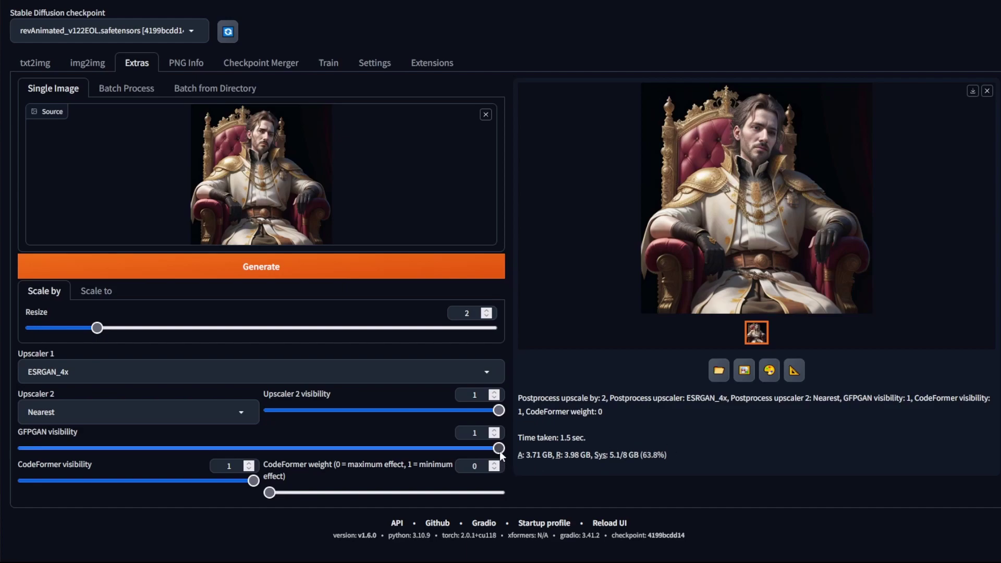
Step: Regenerate the upscale with GFPGAN visibility set to 0 and open the result in a new tab
left_click_drag(499, 448, 8, 445)
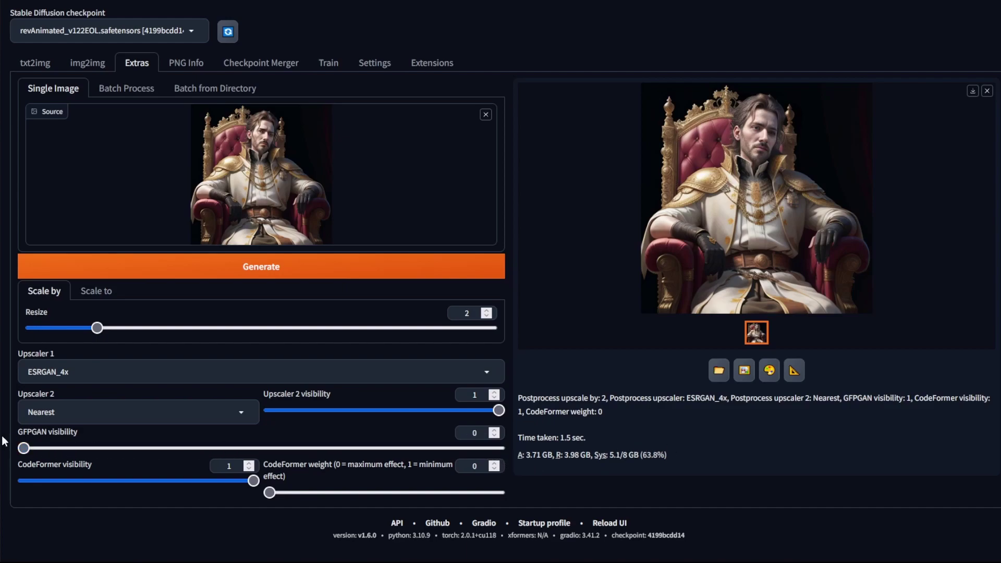
left_click(224, 267)
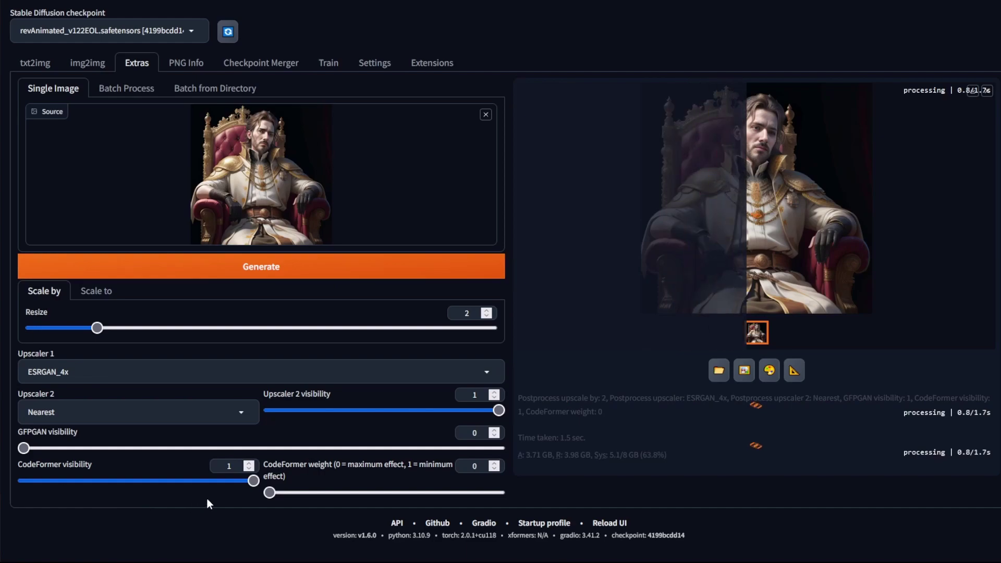
right_click(711, 206)
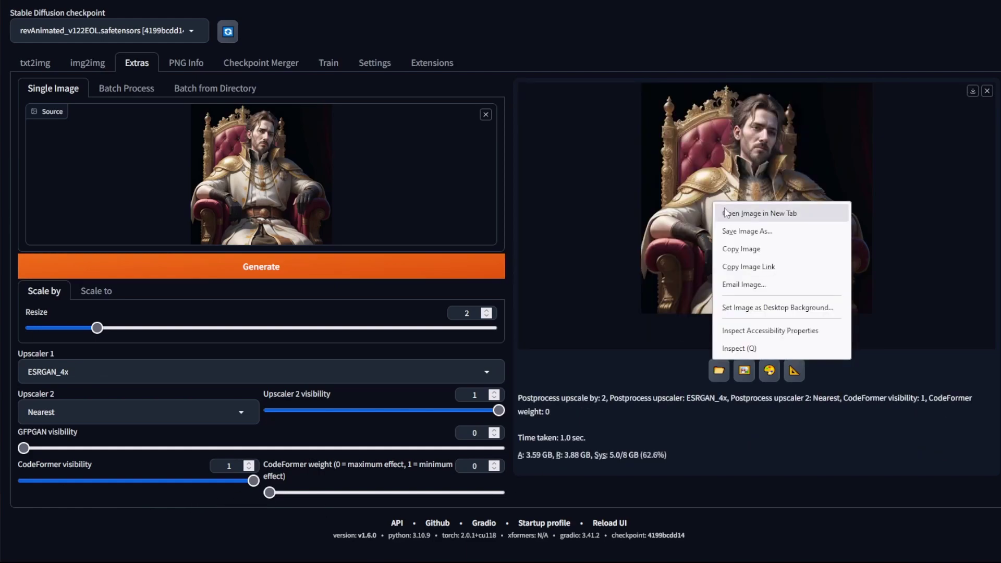
left_click(722, 211)
key("ctrl+Tab")
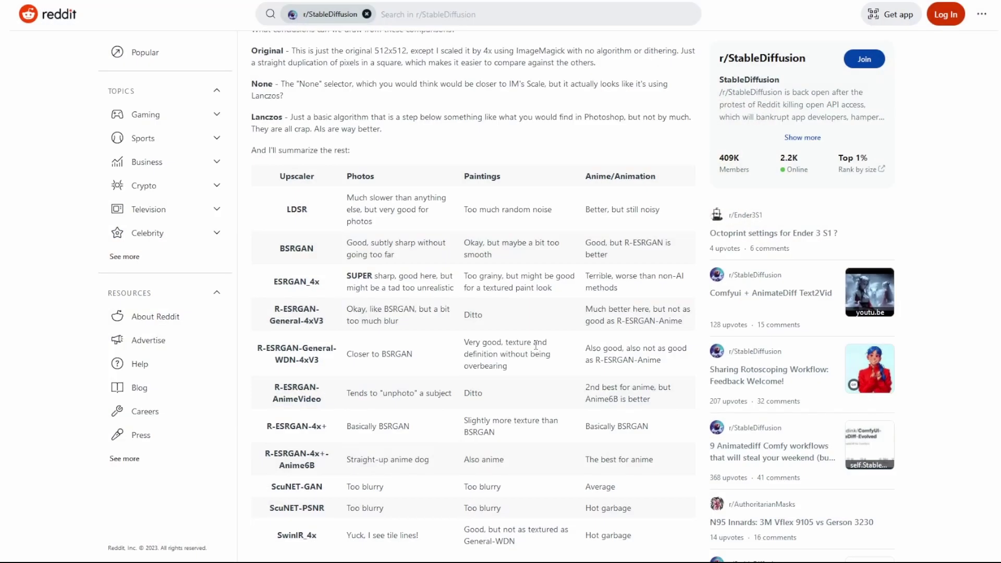
Step: Review the Reddit post's upscaler summary table for photos, paintings and anime
scroll(554, 321, "up", 2)
scroll(553, 320, "up", 3)
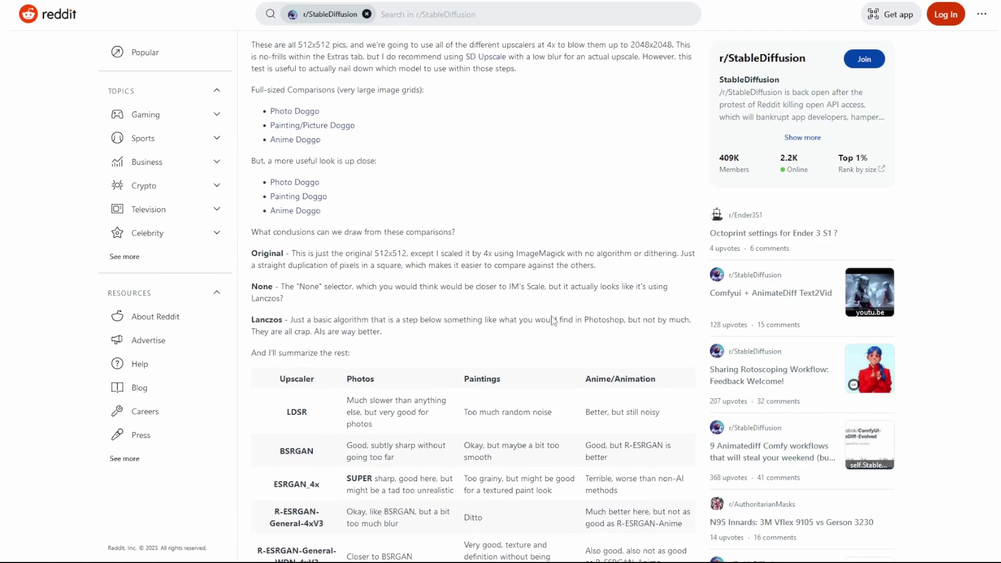
scroll(553, 321, "down", 3)
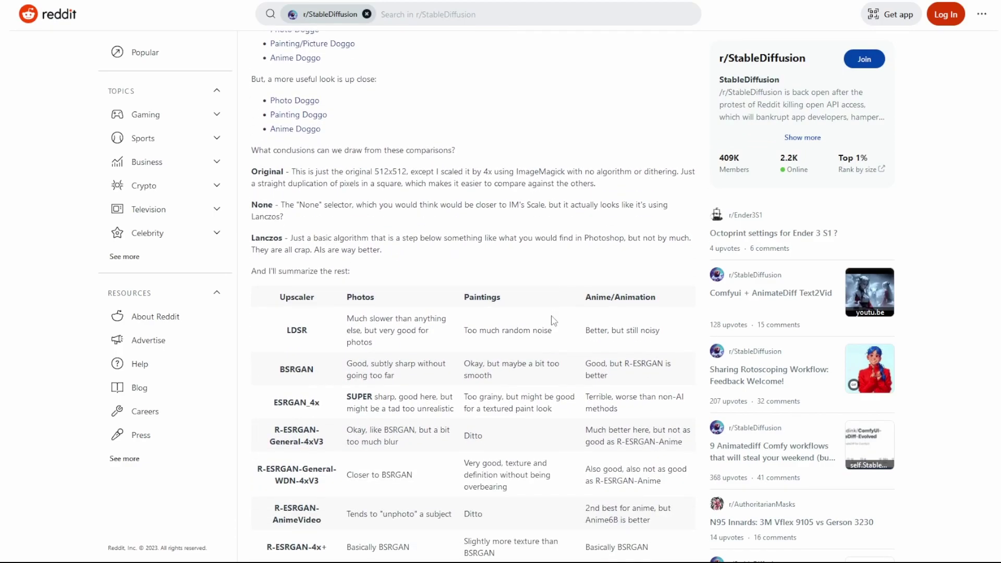